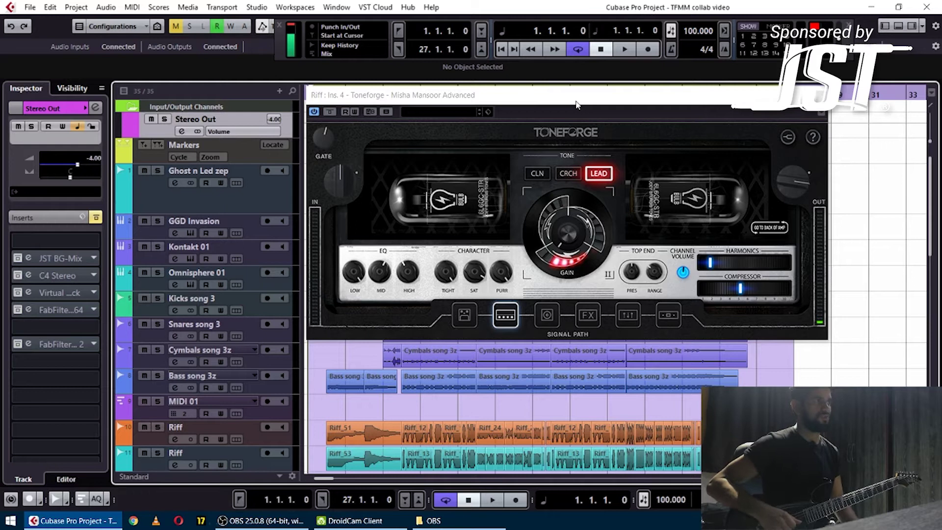
Step: Reposition the Toneforge window for the Riff track and try gain mode IV on the Lead tone
left_click(577, 105)
left_click_drag(577, 104, 592, 100)
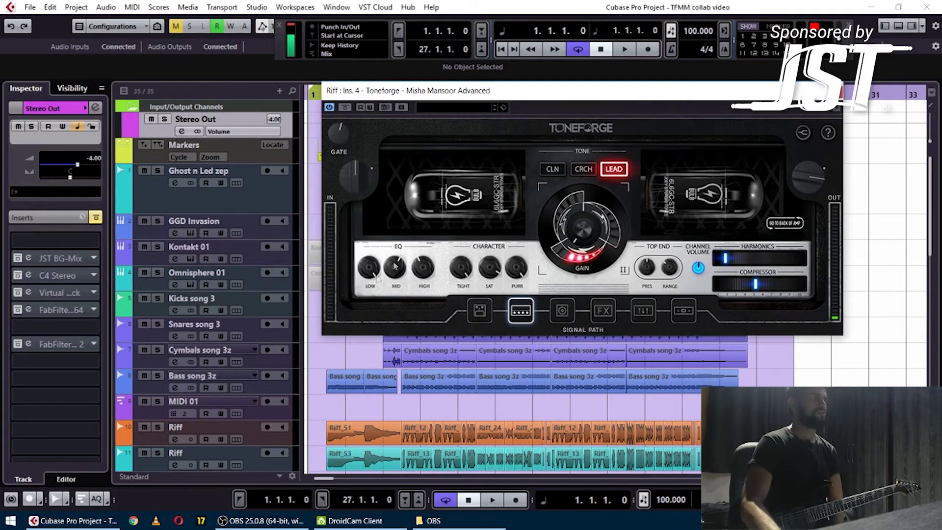
mouse_move(399, 267)
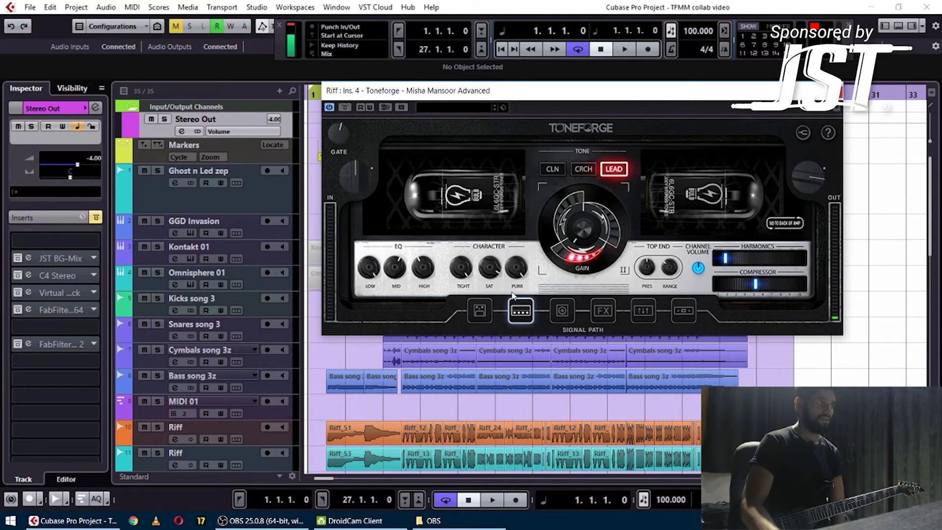
mouse_move(515, 292)
mouse_move(483, 293)
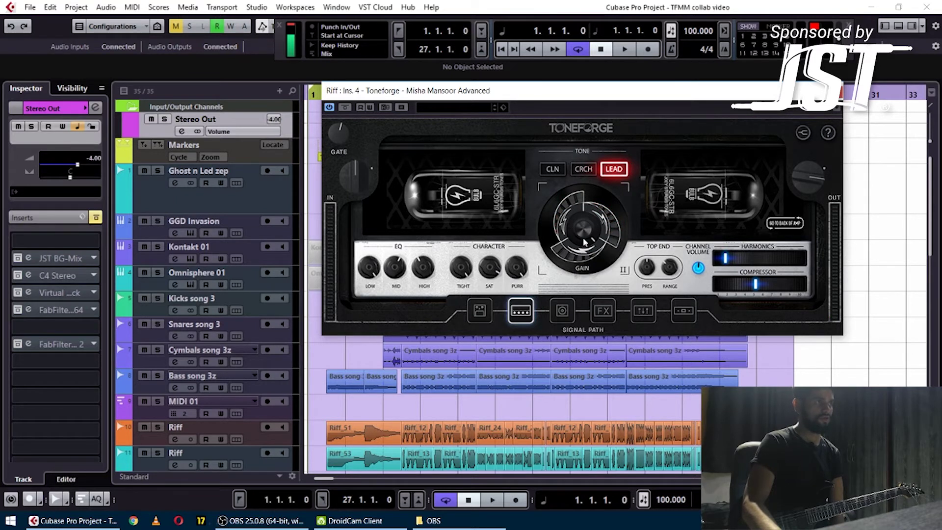
left_click_drag(585, 242, 581, 226)
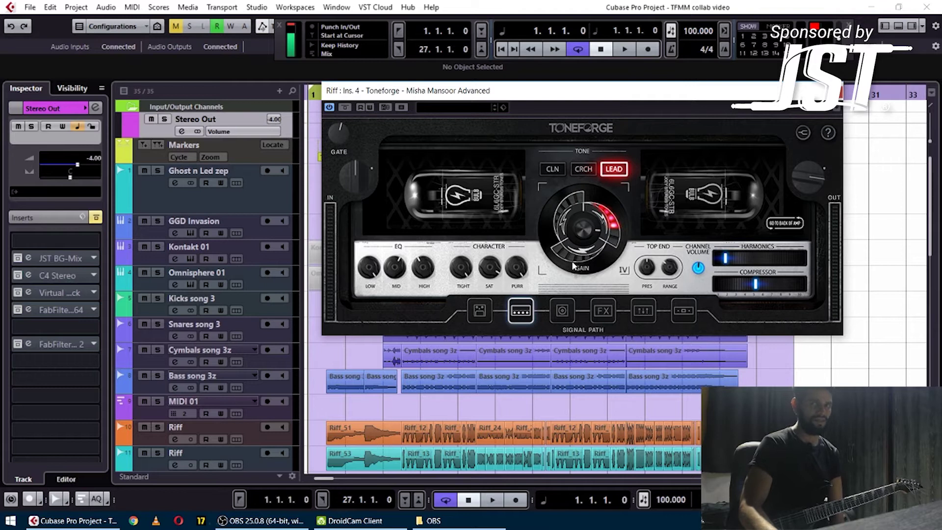
Step: Inspect the back and front of the Riff track's amp and its cab impulse response section
left_click(785, 223)
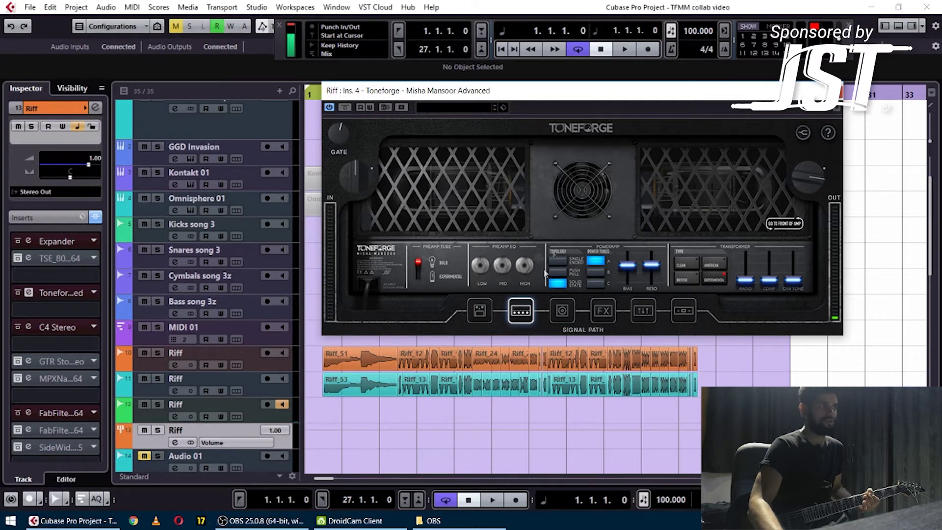
left_click(784, 223)
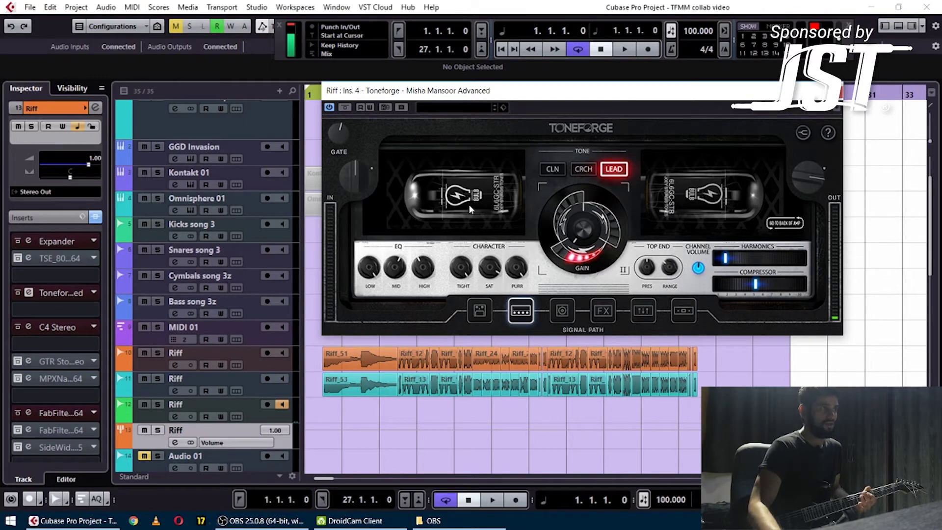
left_click(562, 311)
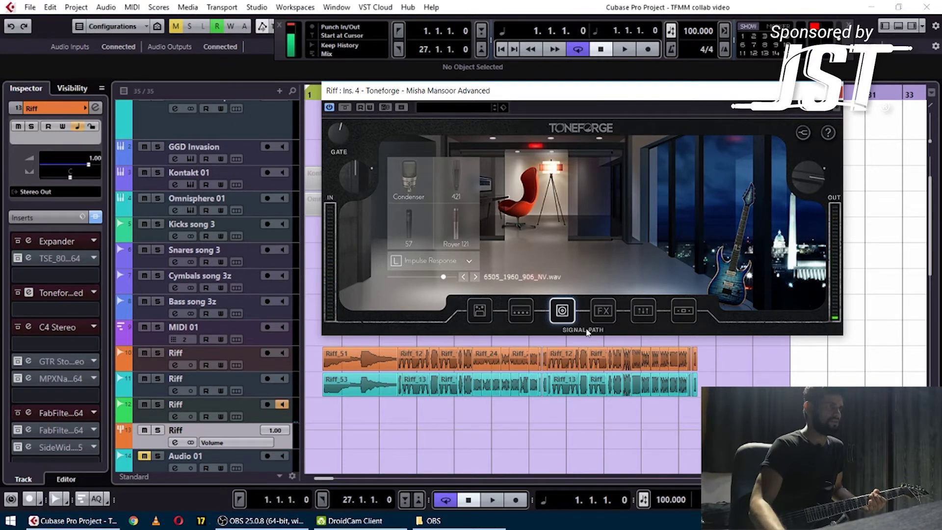
Step: Compare the riff tone with the Magic stage bypassed and engaged in the signal path overview, leaving it engaged
left_click(587, 333)
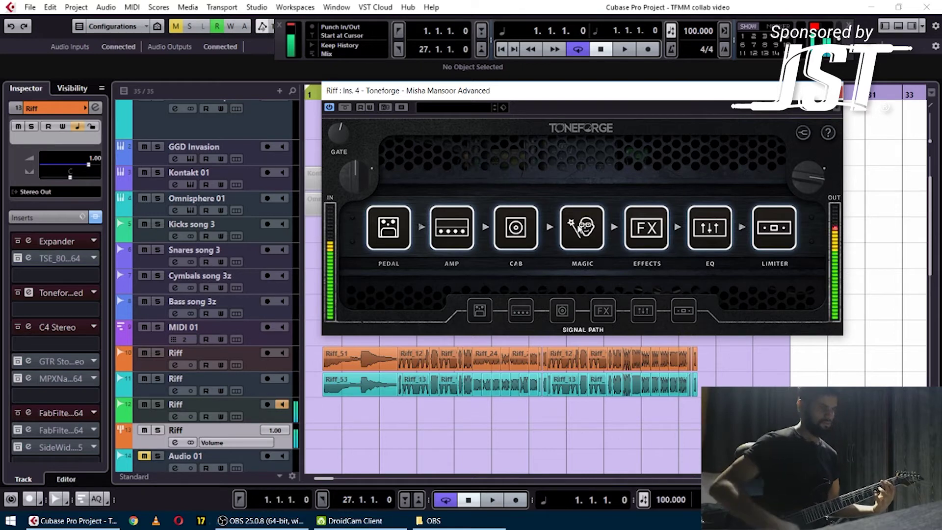
left_click(580, 229)
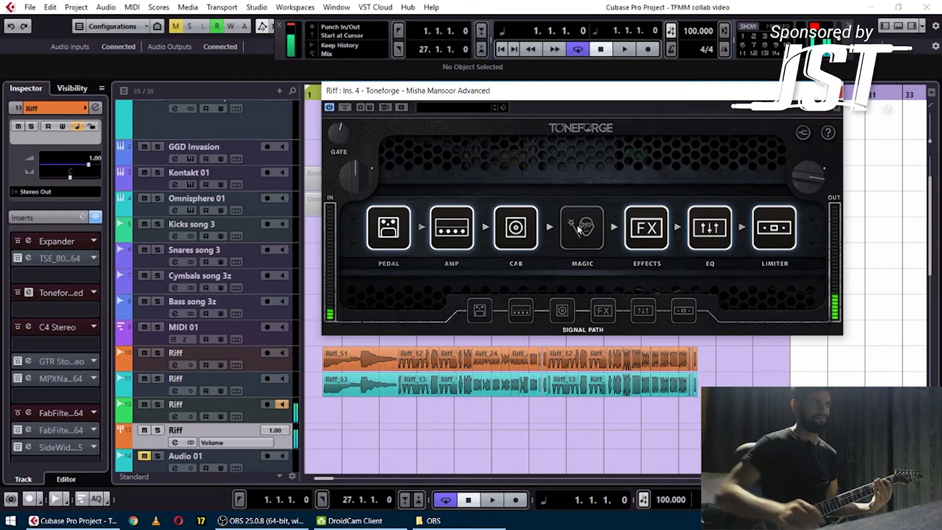
left_click(579, 229)
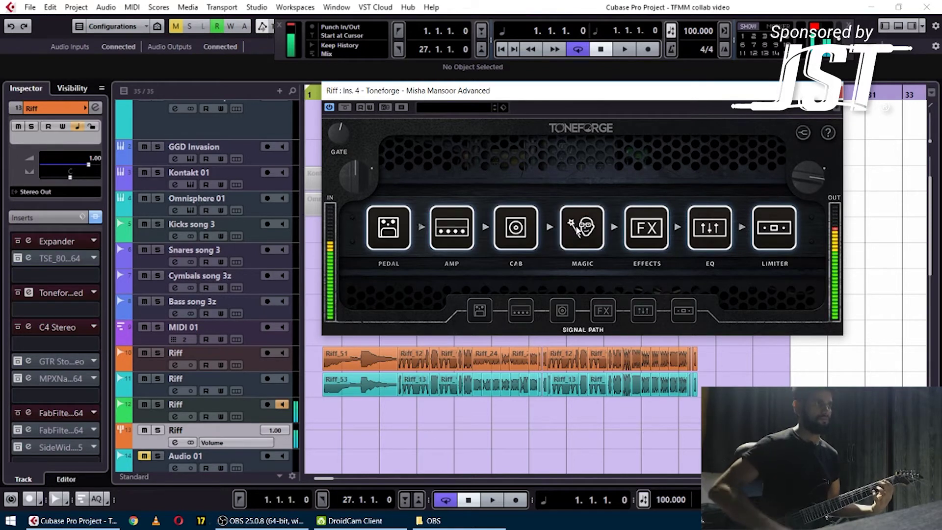
left_click(579, 230)
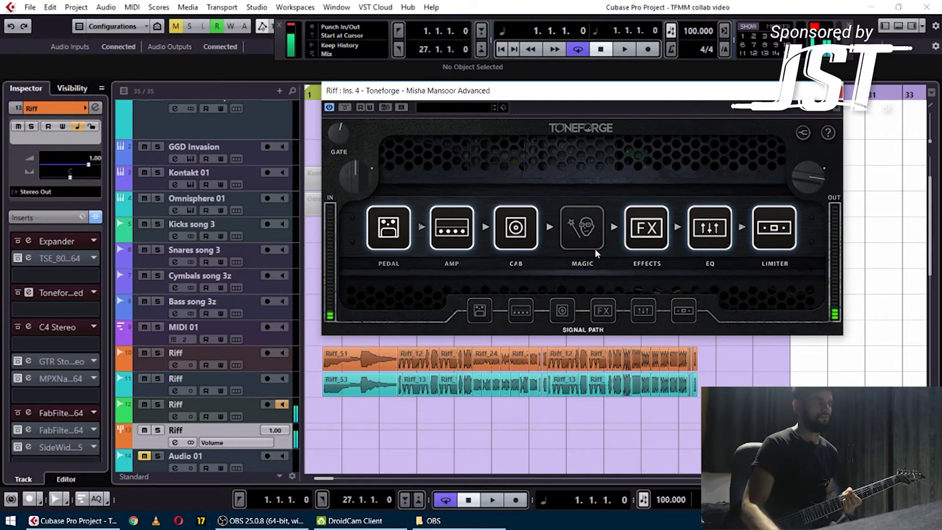
left_click(592, 244)
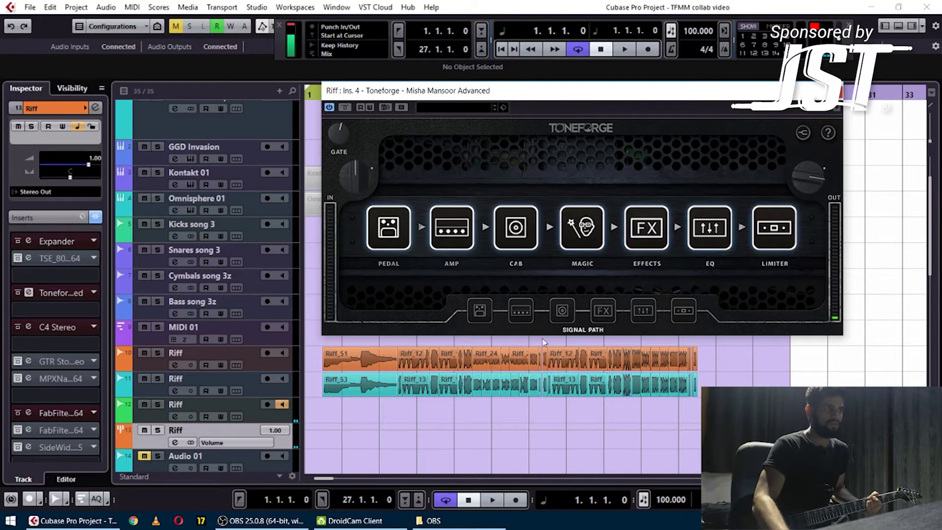
left_click(529, 315)
left_click(581, 329)
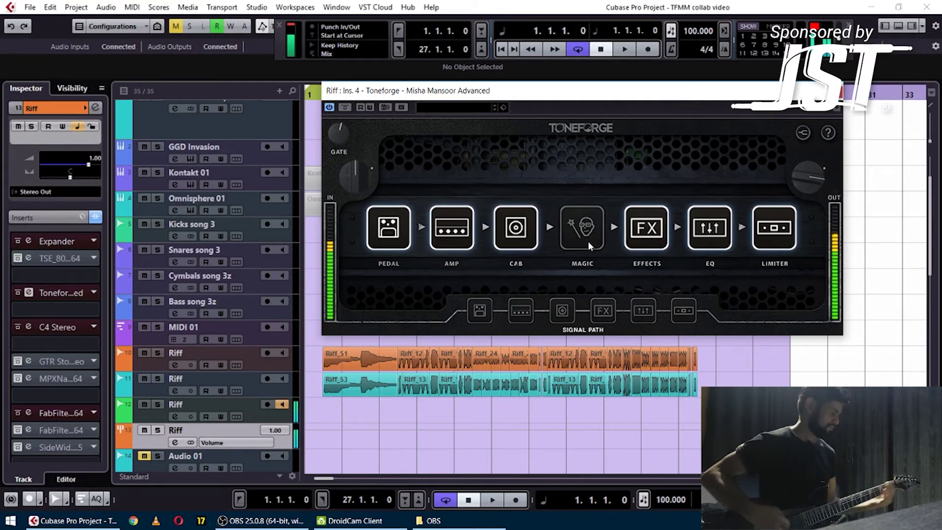
left_click(589, 246)
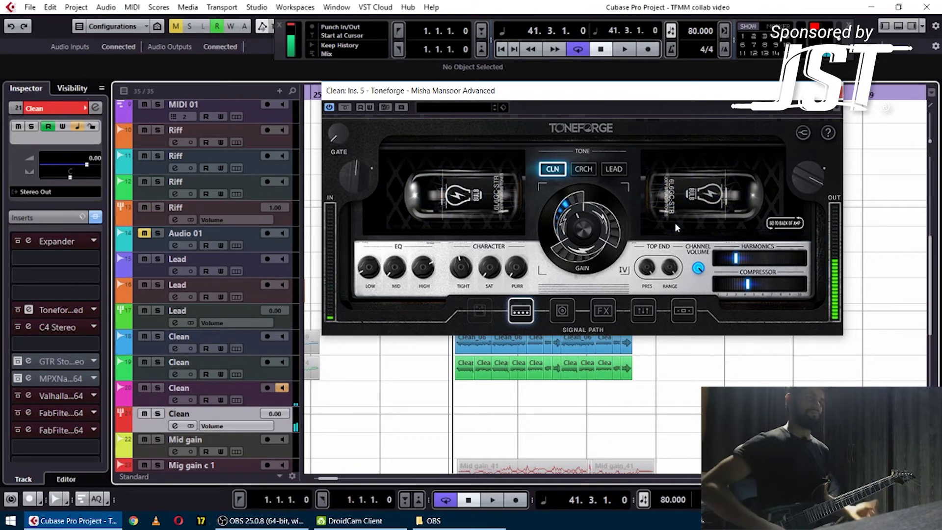
Step: Review the Precision Drive pedal and the amp settings in the Mid gain track's Toneforge chain
key("Down")
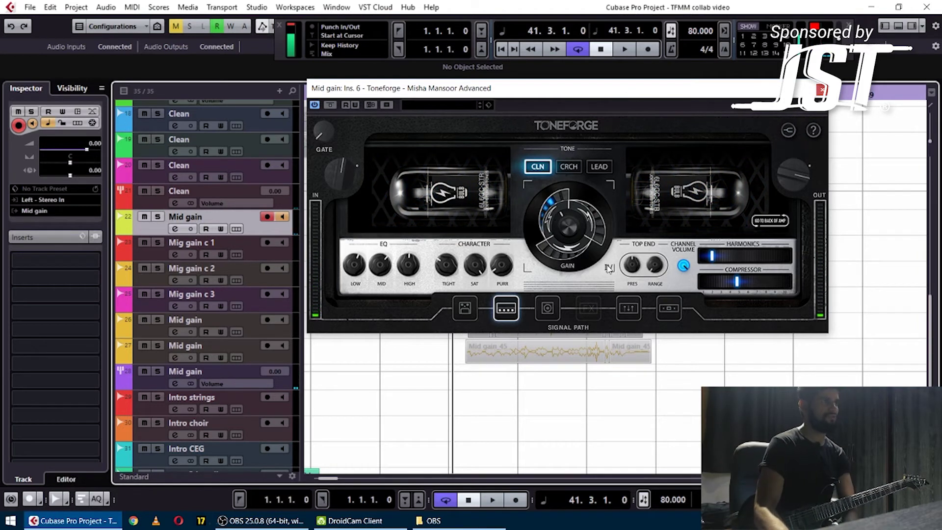
left_click(474, 312)
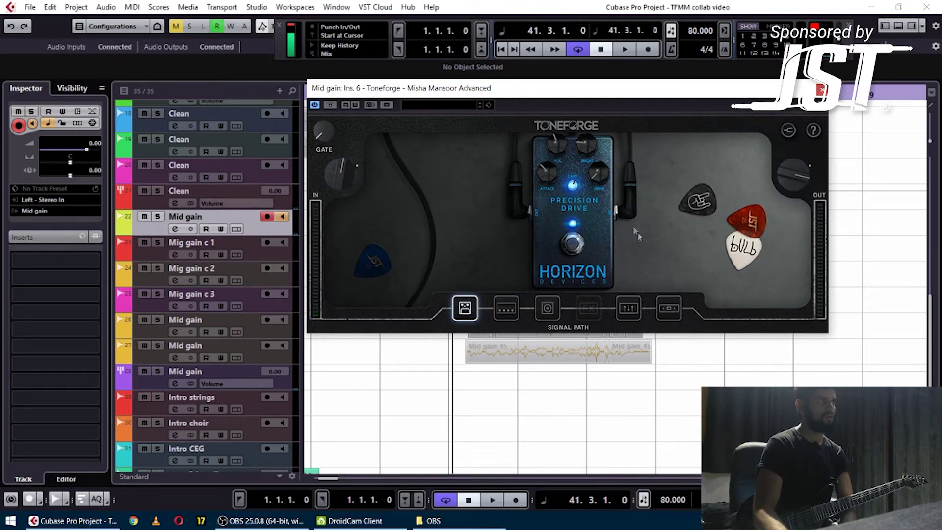
left_click(506, 308)
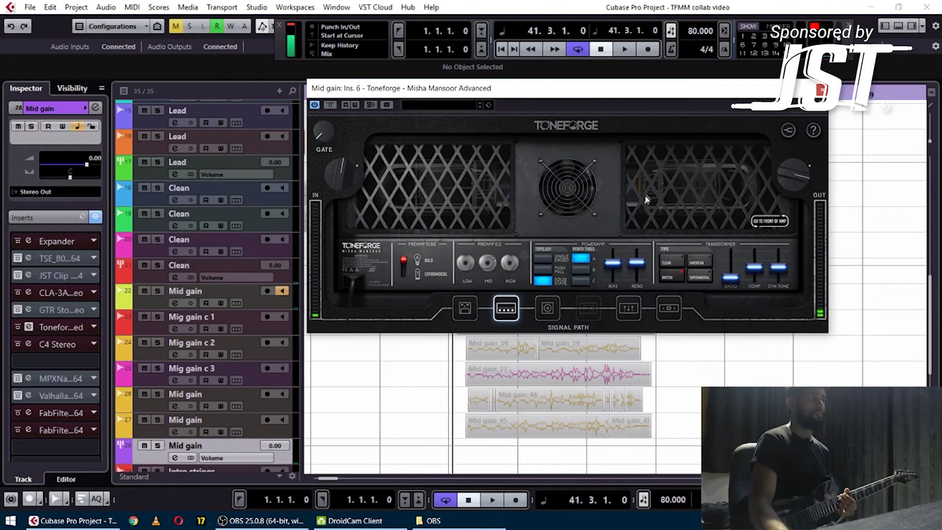
Step: Audition the American transformer type on the back of the Mid gain amp and select British
mouse_move(488, 281)
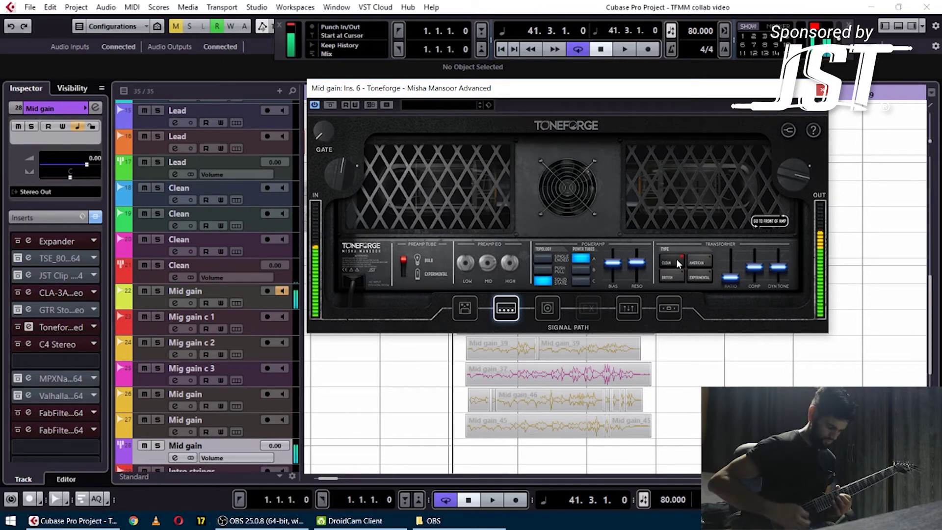
left_click(701, 261)
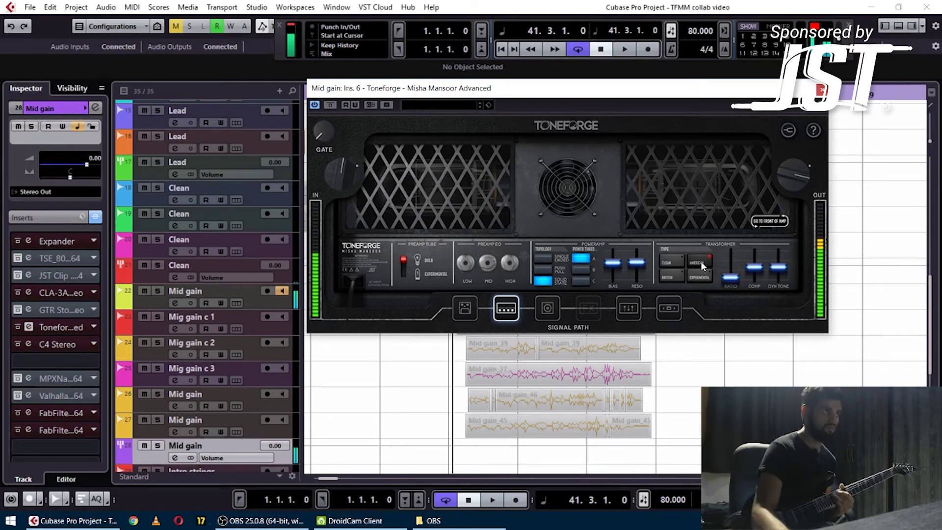
left_click(674, 276)
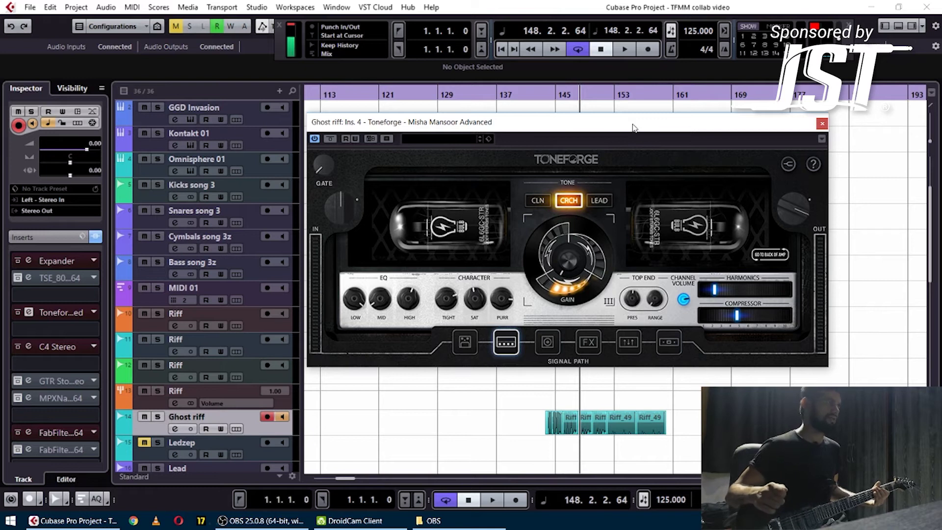
Step: Review the Ghost riff track's cab, effects and parametric EQ sections, including the Mid band, and return to its amp
mouse_move(511, 291)
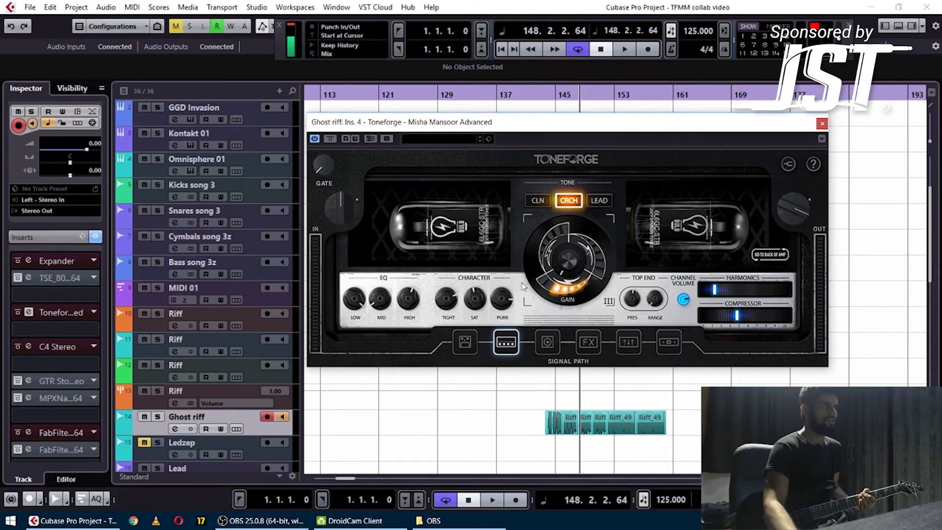
left_click(556, 333)
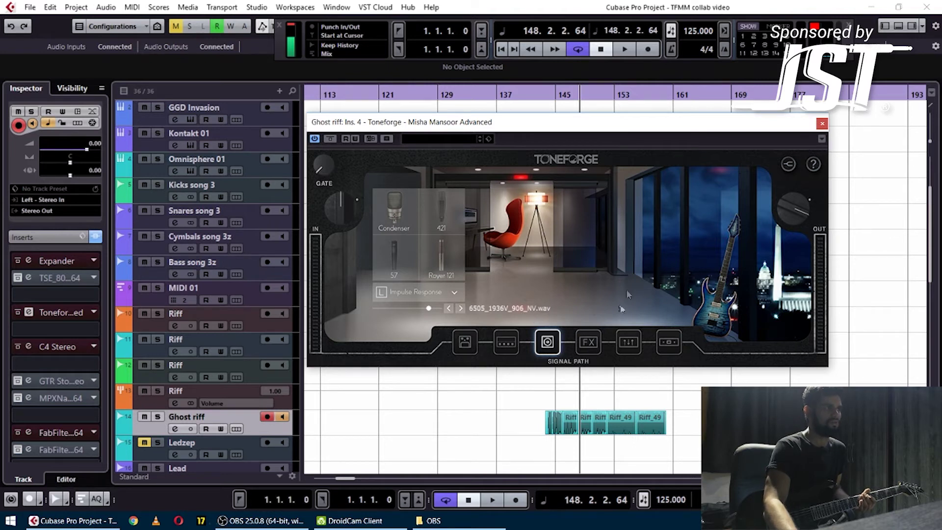
left_click(589, 341)
left_click(629, 342)
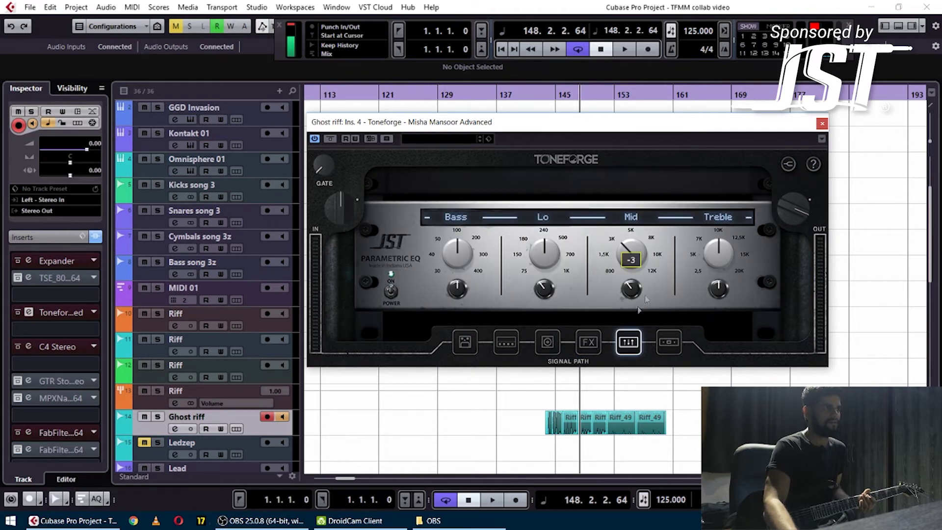
left_click_drag(631, 259, 645, 301)
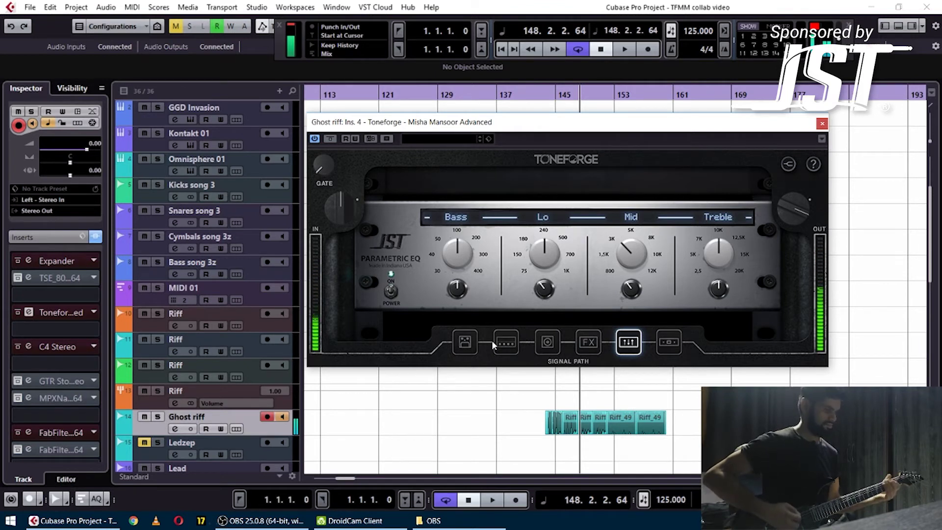
left_click(505, 339)
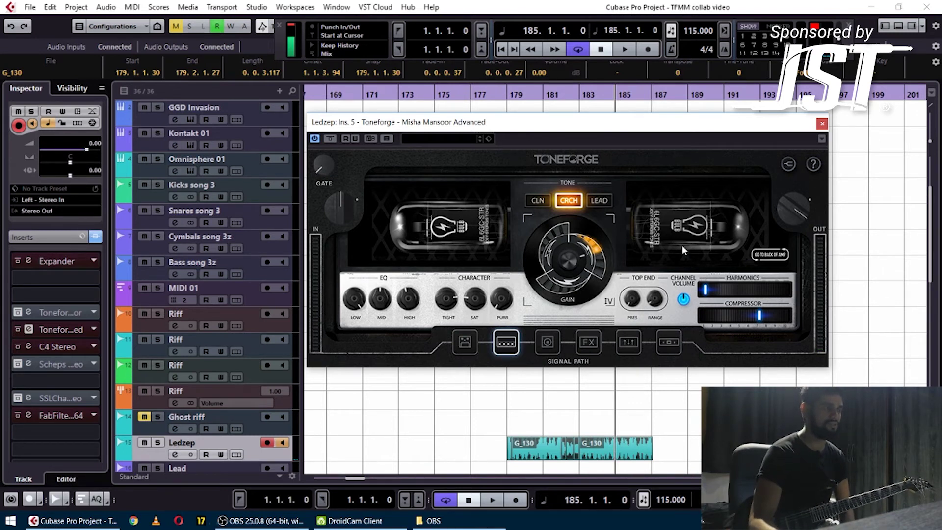
Step: Review the Ledzep track's Precision Drive pedal, crunch amp settings and cab section
left_click(465, 341)
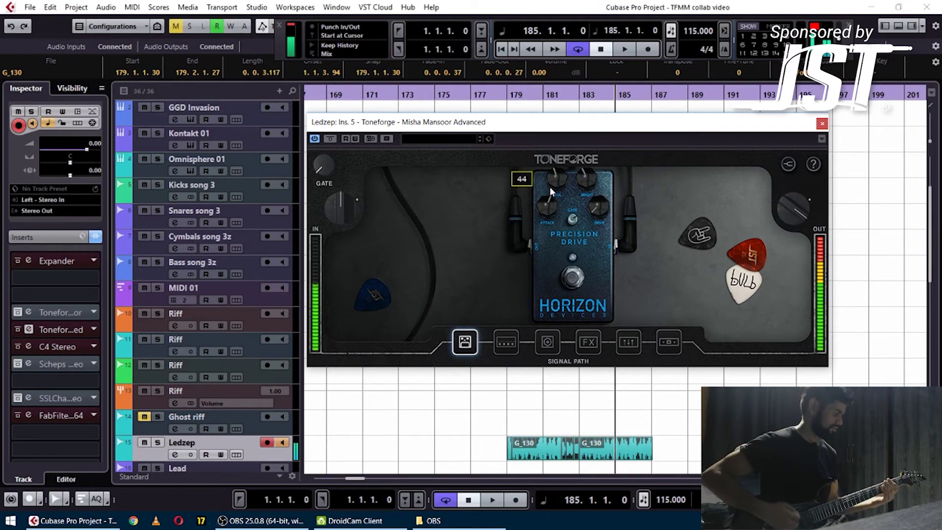
left_click(499, 351)
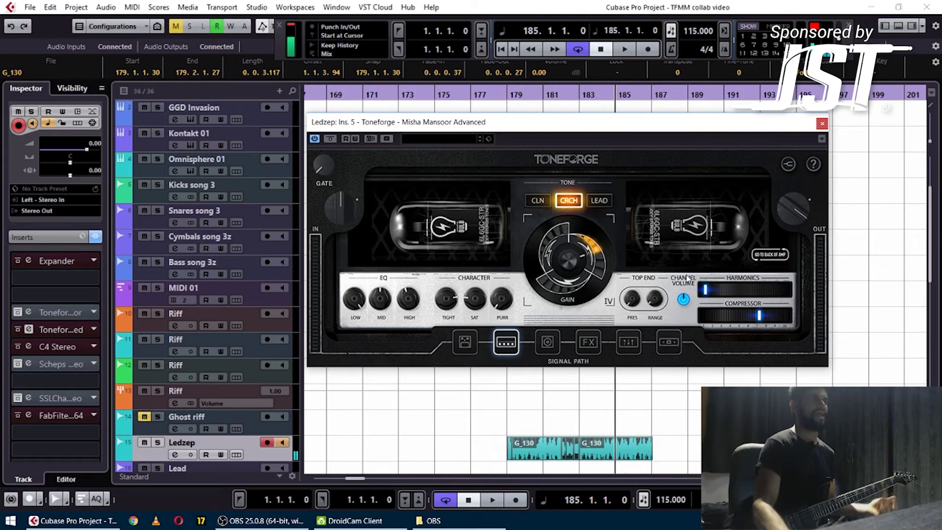
left_click(552, 343)
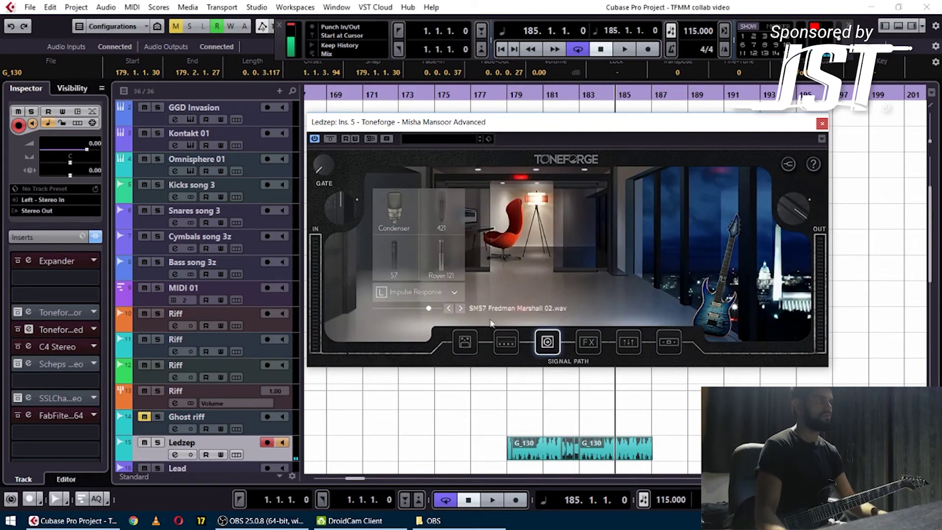
Step: Load the SM57 Fredman Marshall 02 impulse response from the 03. Marshall 02 folder of Beast Mode IRs into the Ledzep cab
left_click(381, 293)
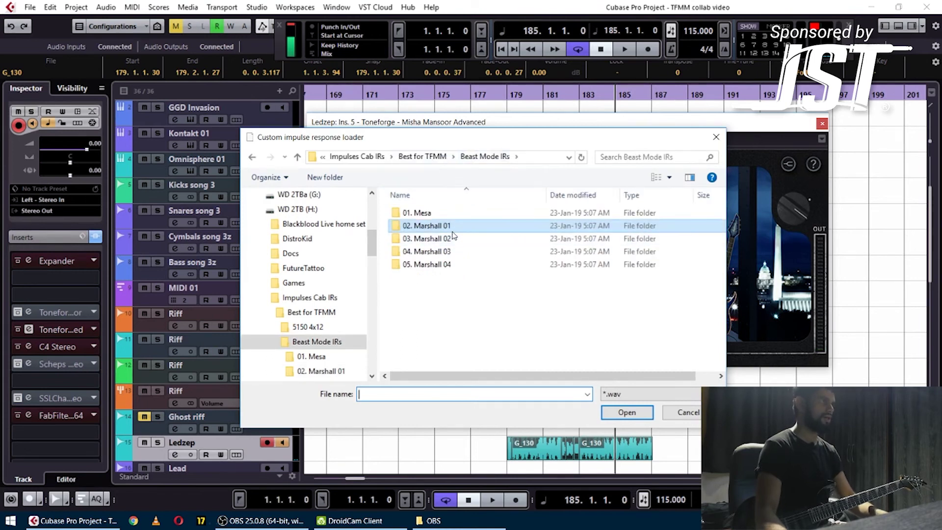
left_click(684, 413)
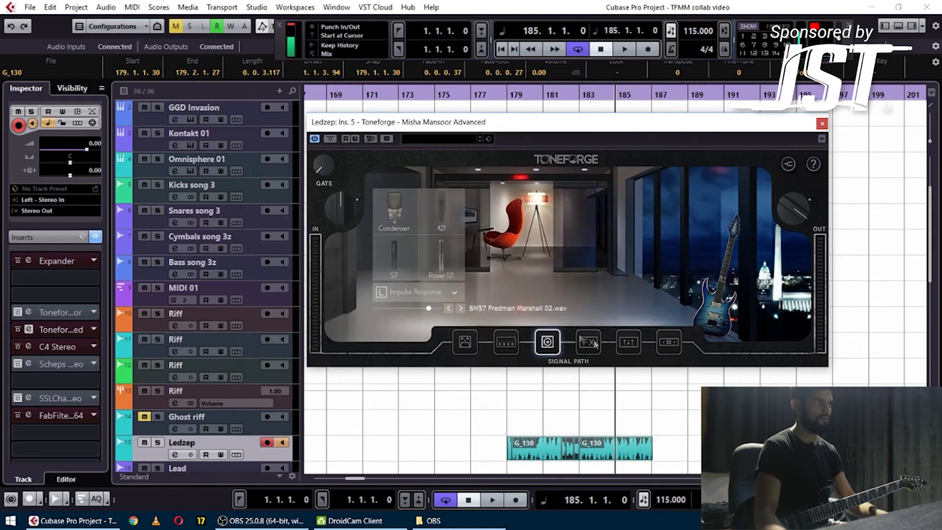
left_click(380, 293)
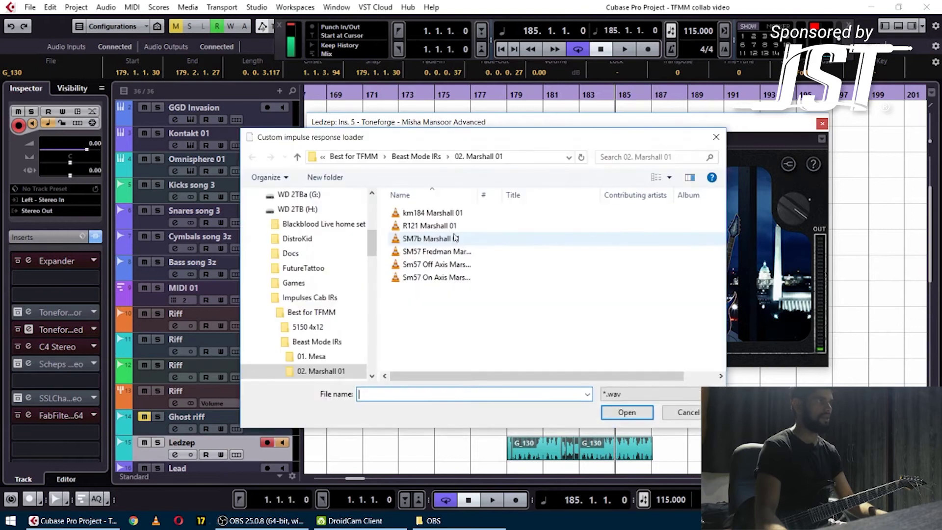
left_click(418, 156)
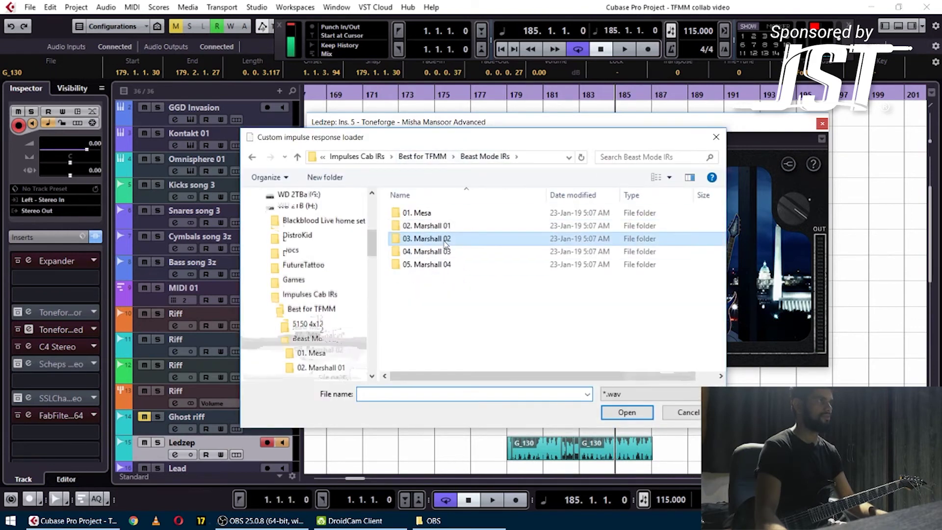
double_click(426, 238)
left_click(465, 254)
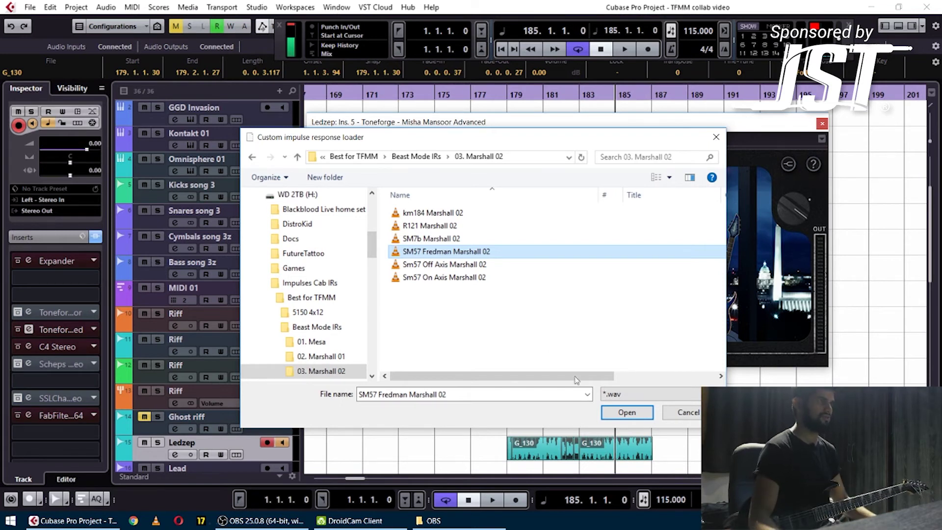
left_click(627, 412)
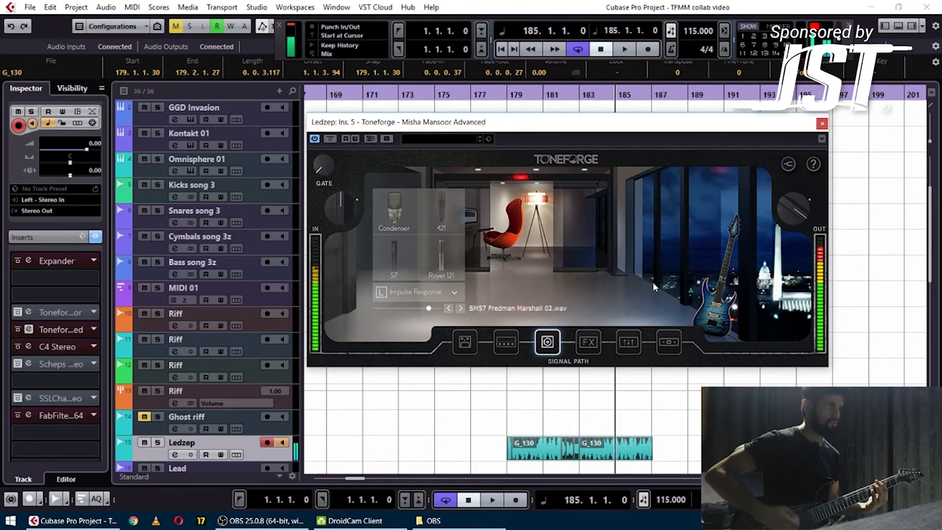
Step: Bring up the Ledzep track's parametric EQ to examine its band settings
left_click(621, 343)
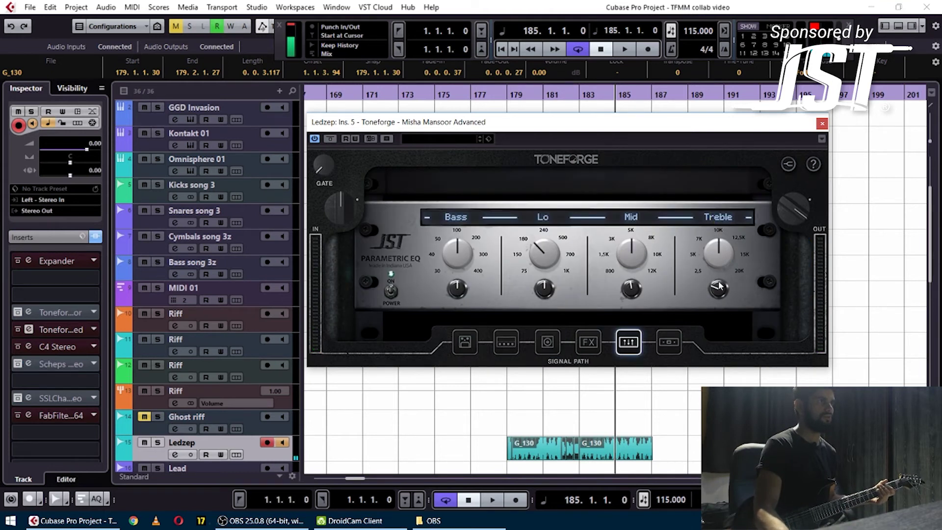
Step: Audition the Ledzep parametric EQ's Treble band gain at 12 and at -9, and settle on a milder cut
left_click_drag(719, 286, 721, 206)
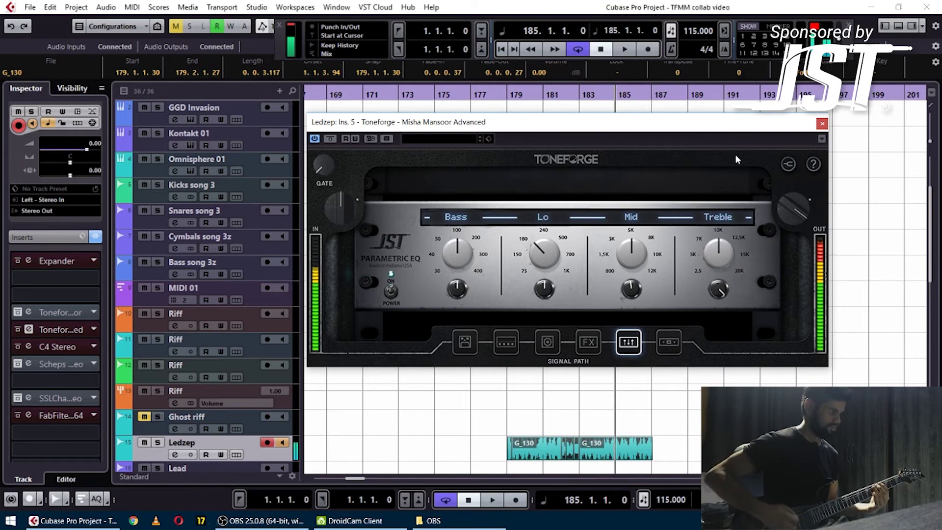
mouse_move(725, 288)
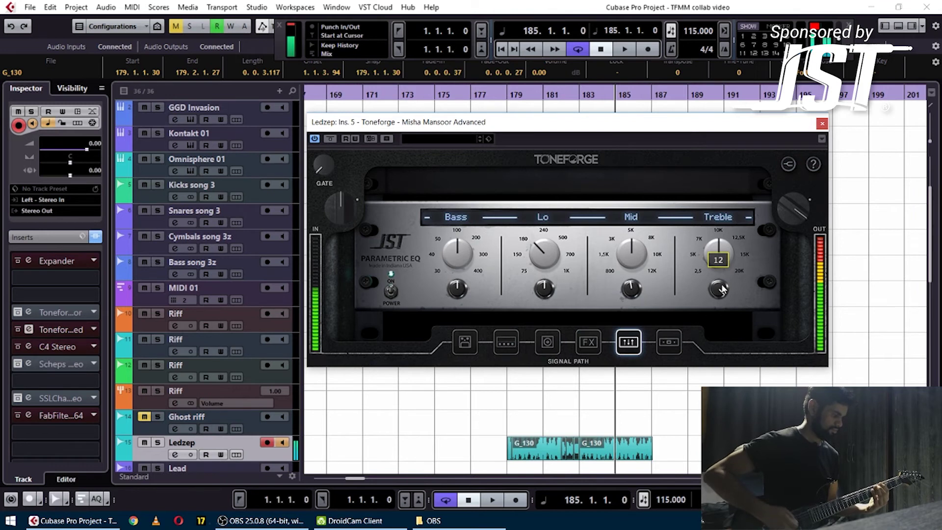
left_click_drag(723, 289, 719, 393)
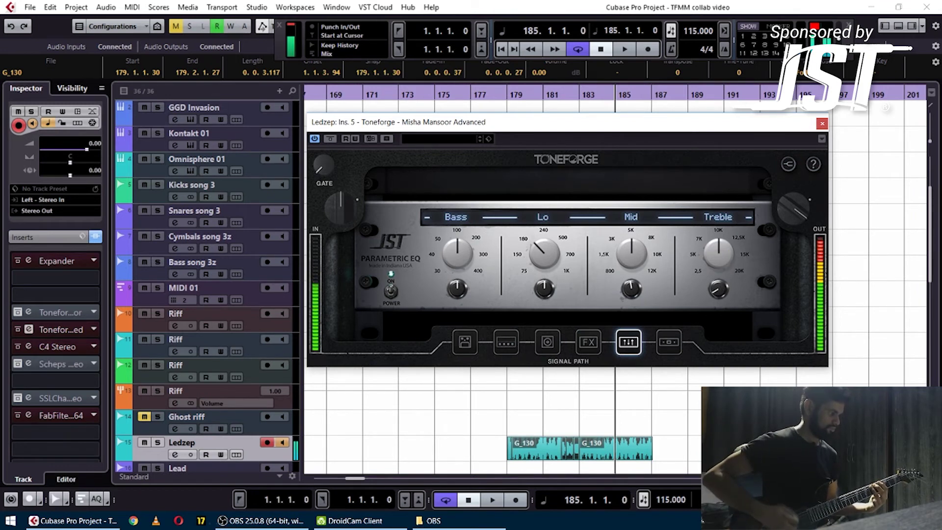
mouse_move(708, 293)
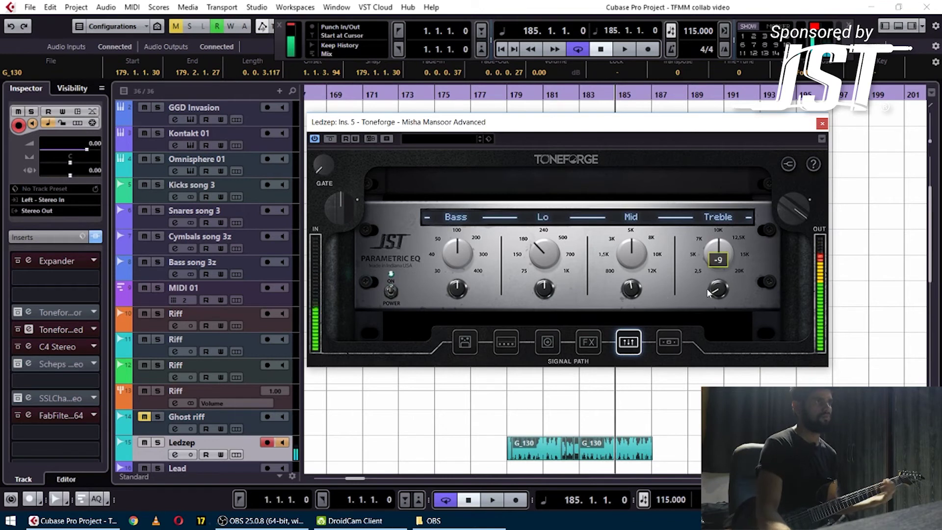
scroll(715, 262, "down", 1)
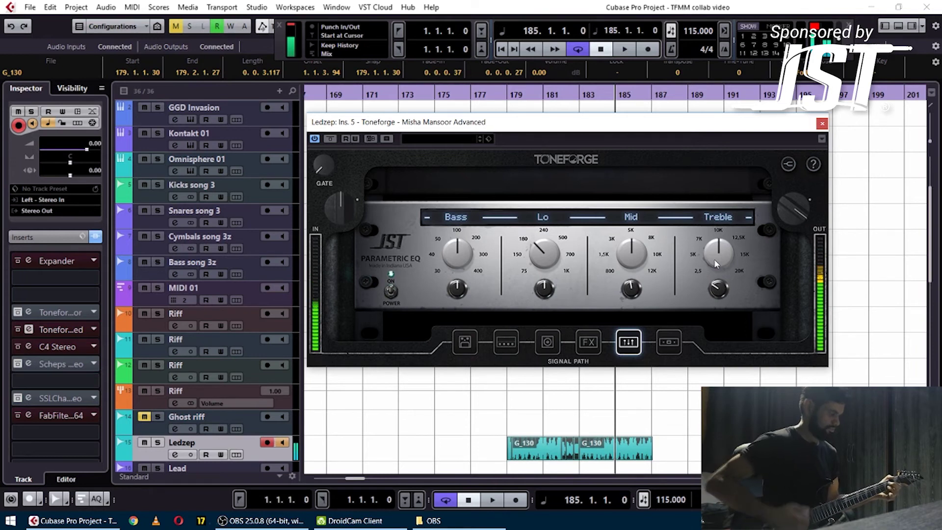
Step: Bring up the tuner in the Ledzep track's Toneforge plugin
left_click(787, 166)
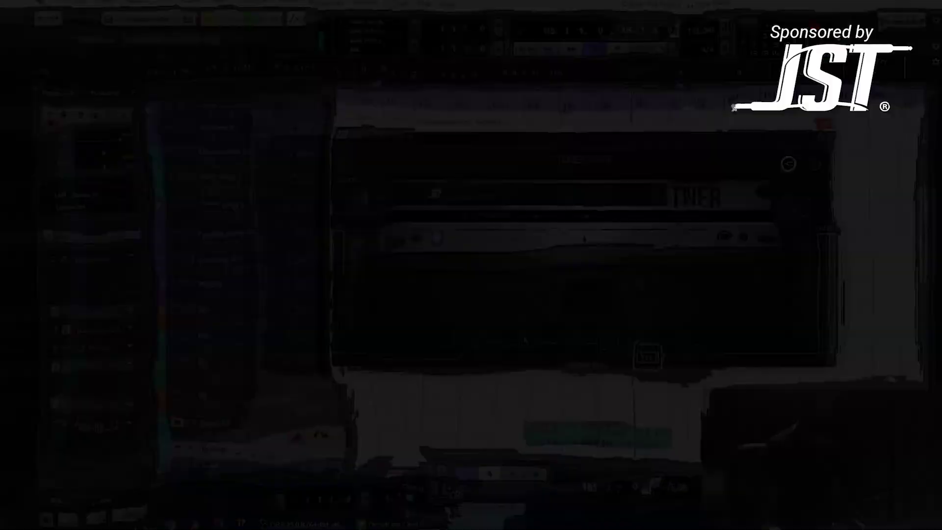